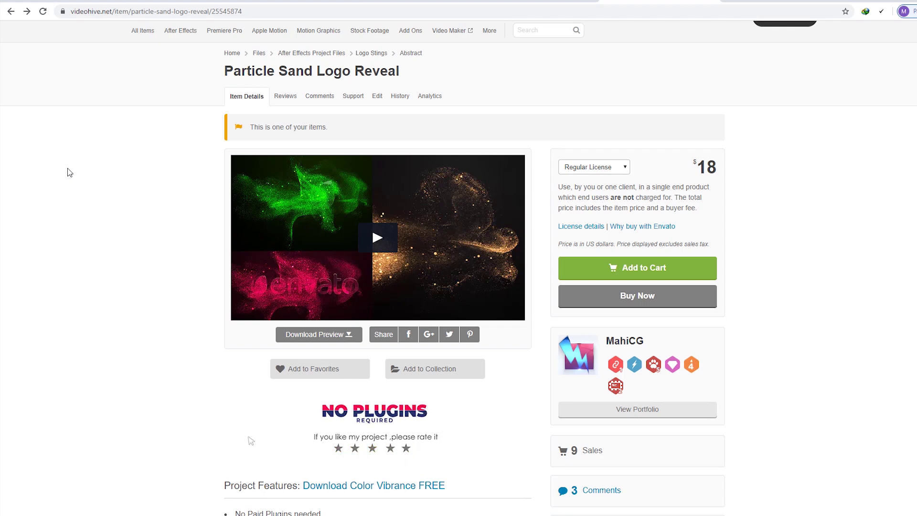
- Download the free Color Vibrance plugin from the VideoHive item page's Project Features
scroll(70, 172, "down", 2)
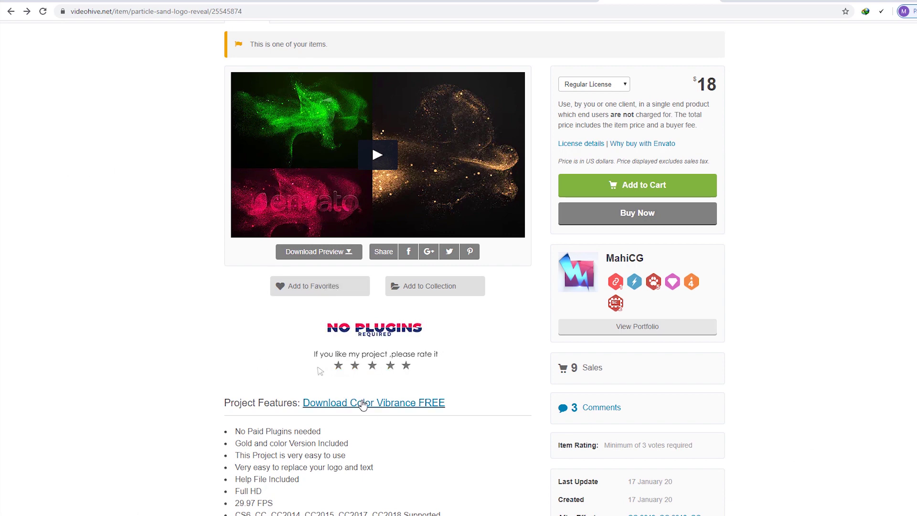
left_click(363, 403)
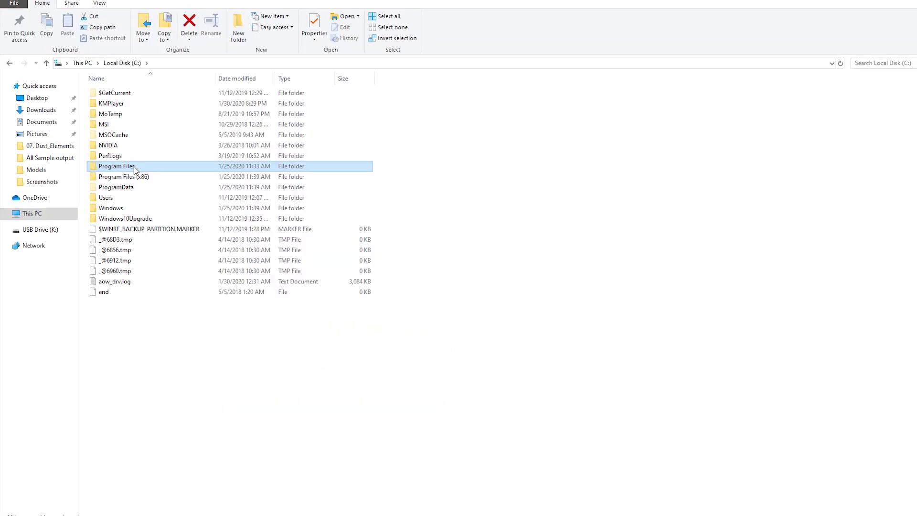
- Browse Program Files > Adobe > After Effects CS6 > Support Files > Plug-ins > VideoCopilot to find Vibrance.aex
double_click(135, 170)
left_click(118, 96)
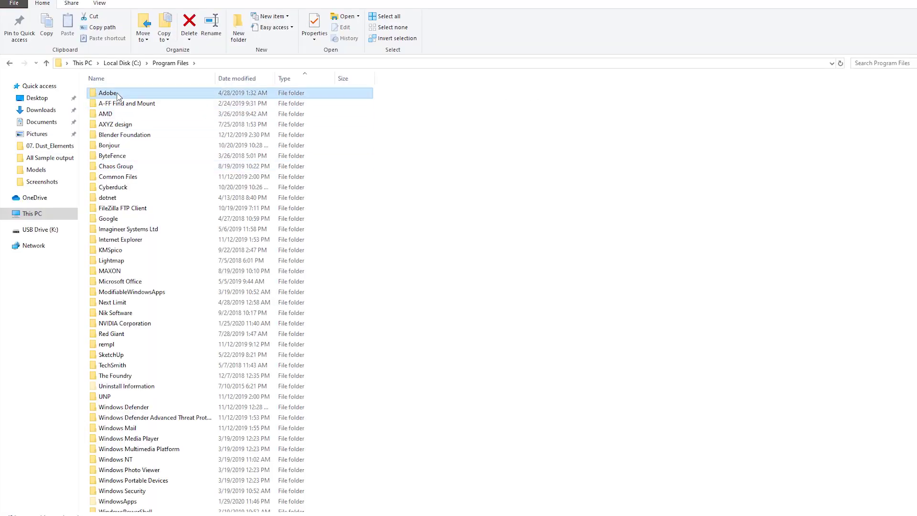
double_click(118, 96)
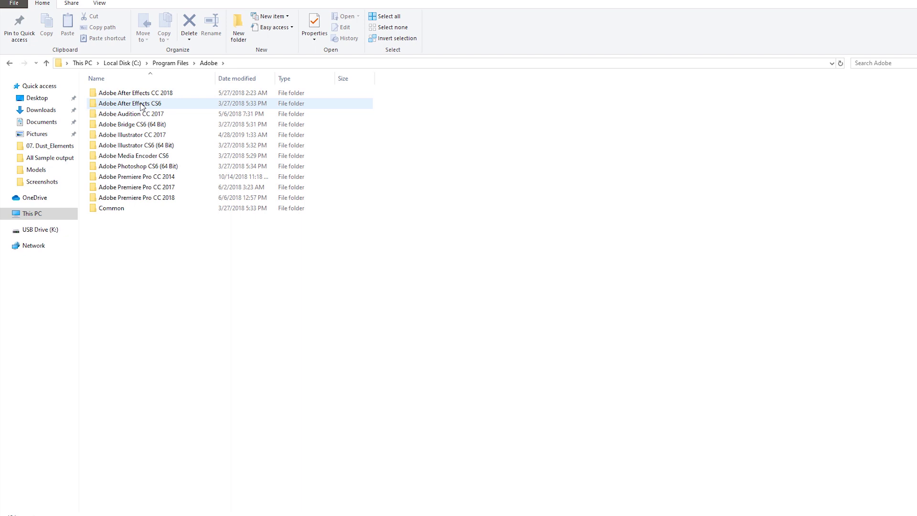
double_click(142, 105)
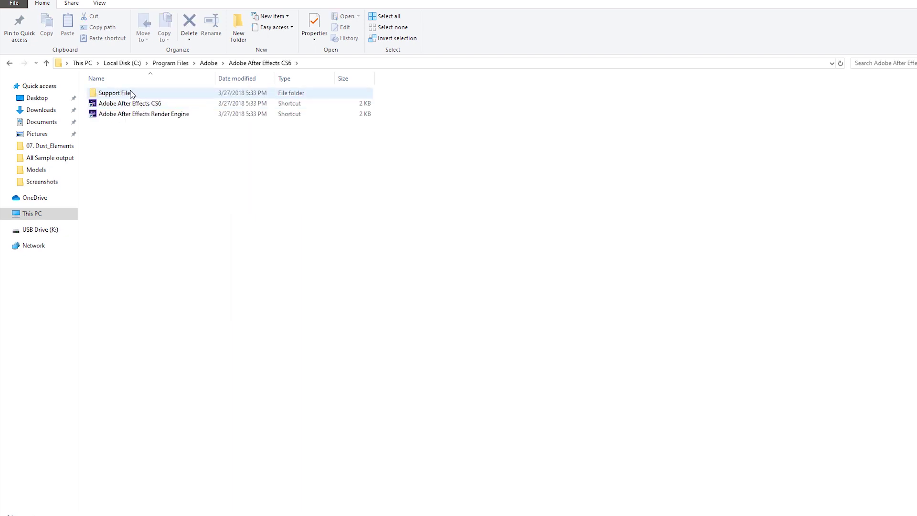
double_click(131, 94)
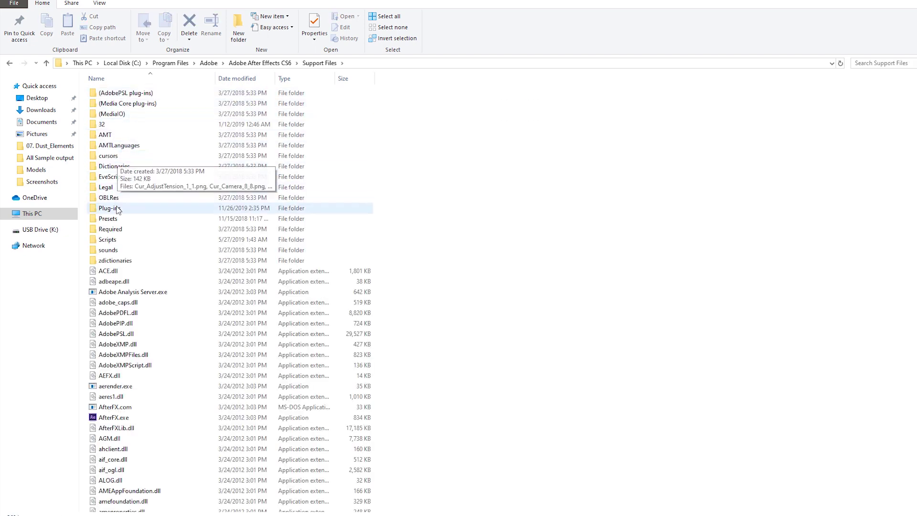
double_click(117, 208)
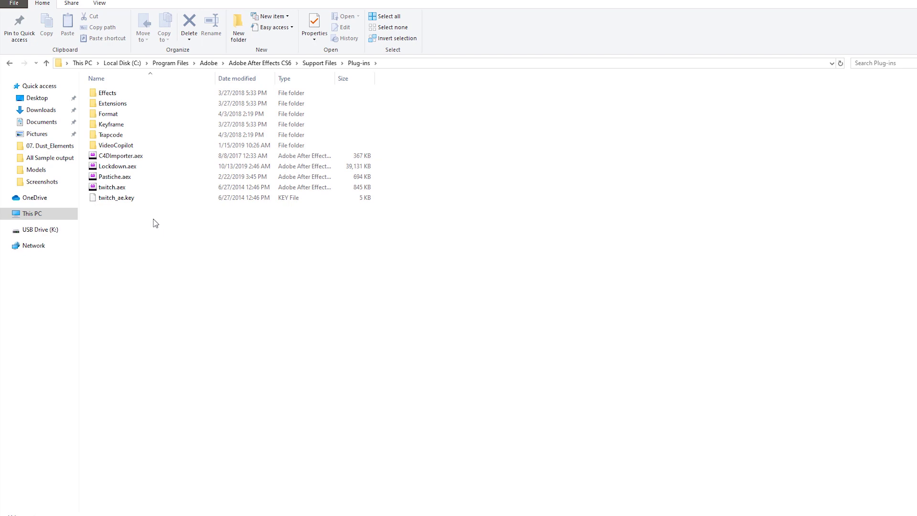
double_click(136, 146)
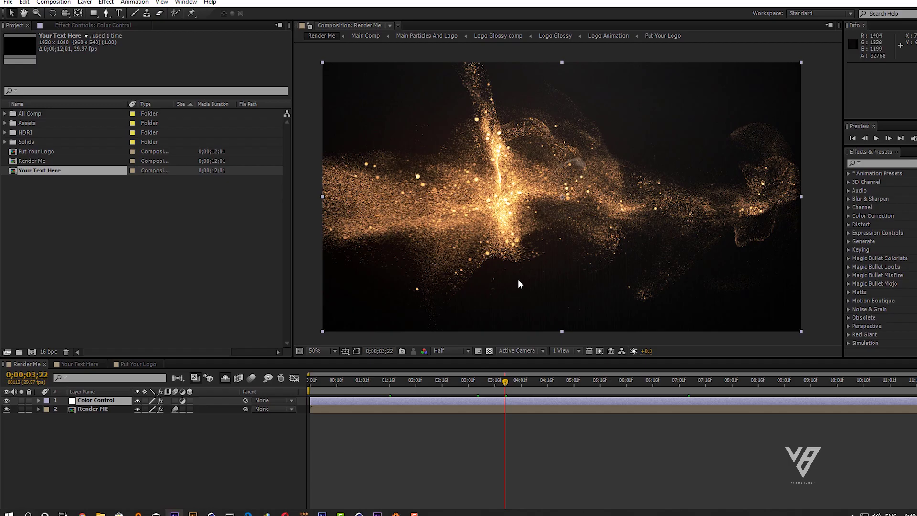
scroll(529, 250, "down", 1)
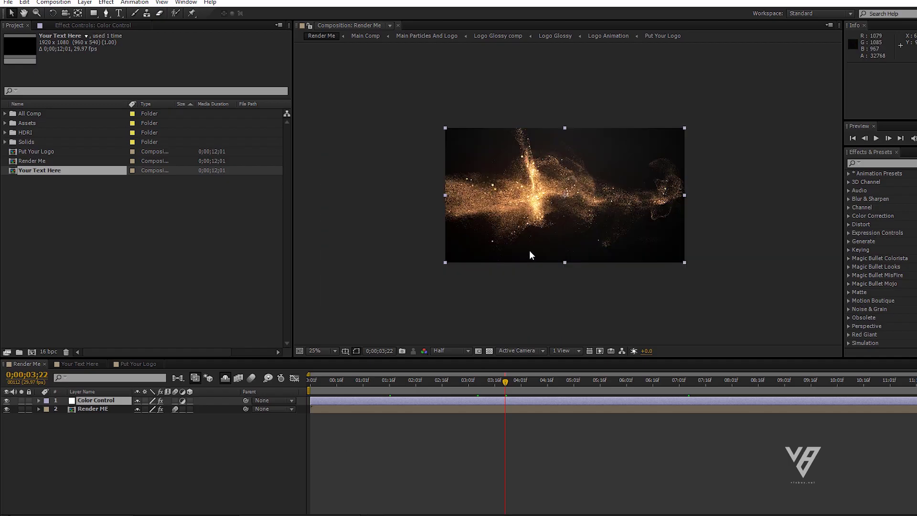
scroll(529, 250, "up", 1)
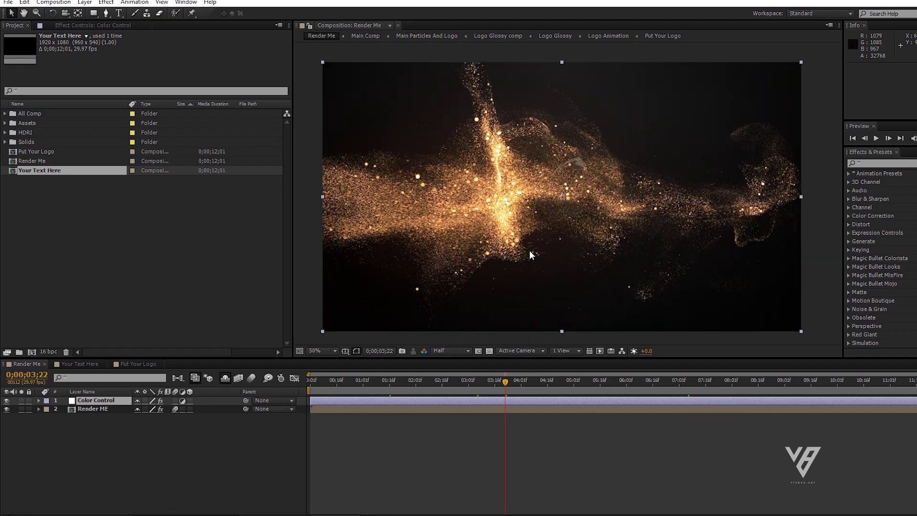
- Open the Put Your Logo composition and delete the Envato Logo.png layer
double_click(34, 152)
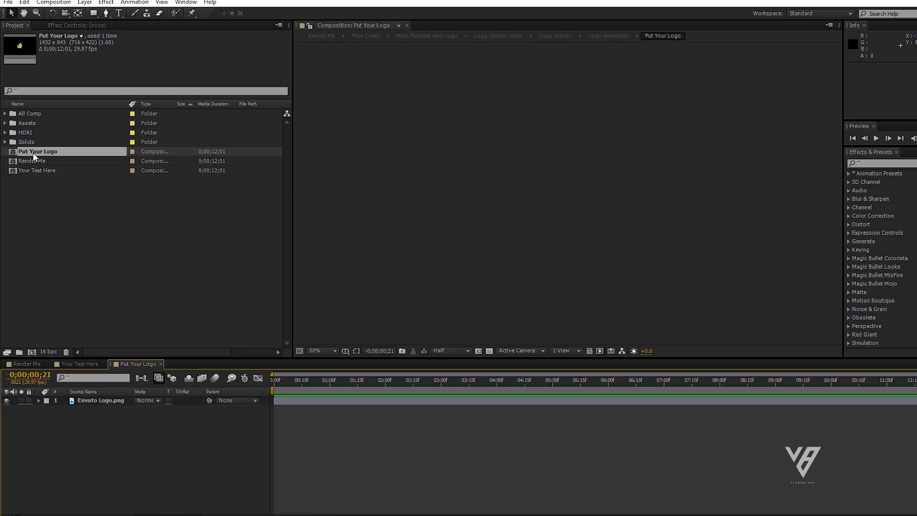
left_click_drag(353, 380, 290, 381)
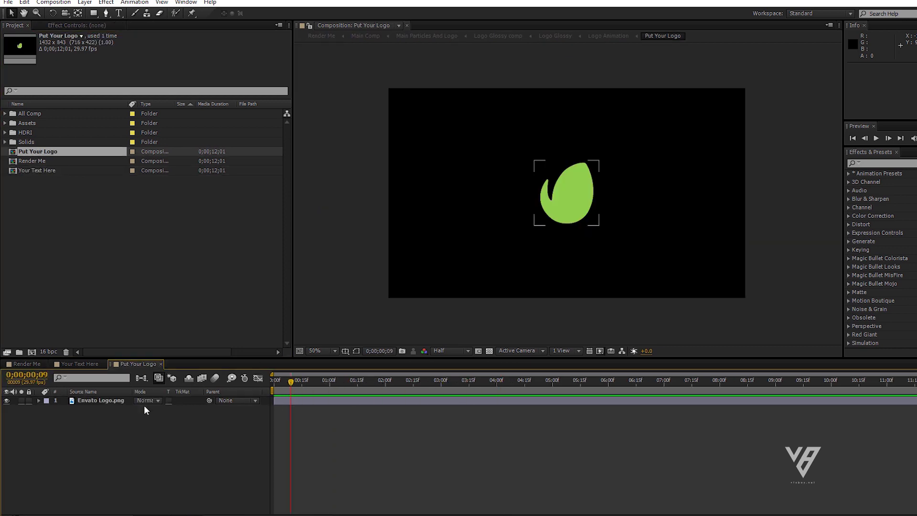
left_click(98, 402)
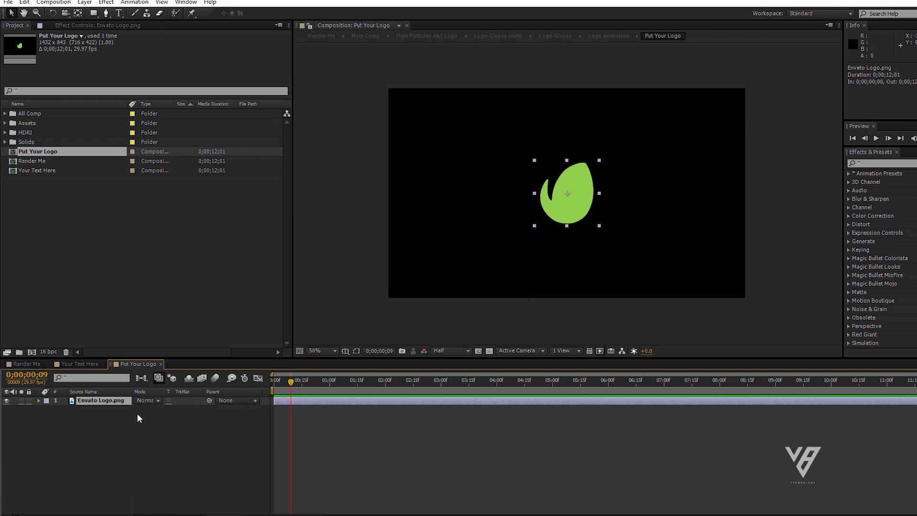
key("Delete")
- Import play icon.png, place it in the composition, and scale it down to 70%
left_click_drag(119, 305, 119, 303)
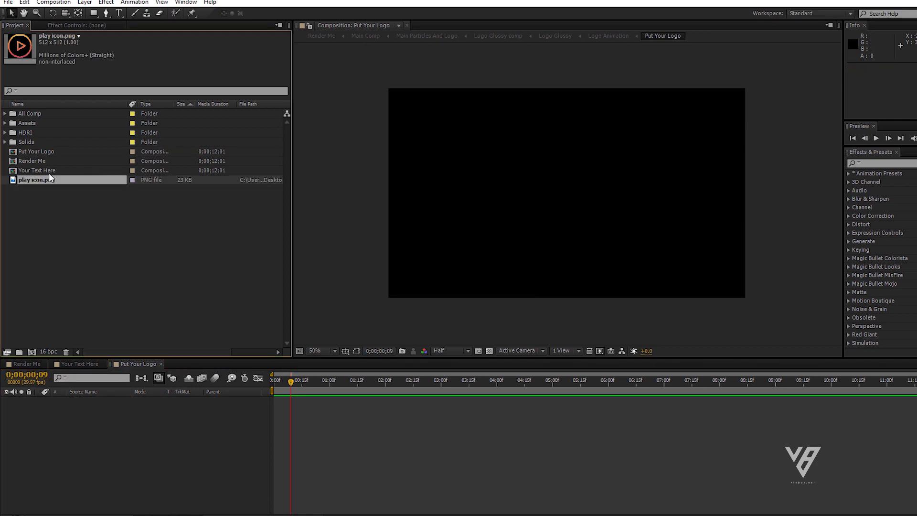
left_click_drag(114, 450, 113, 450)
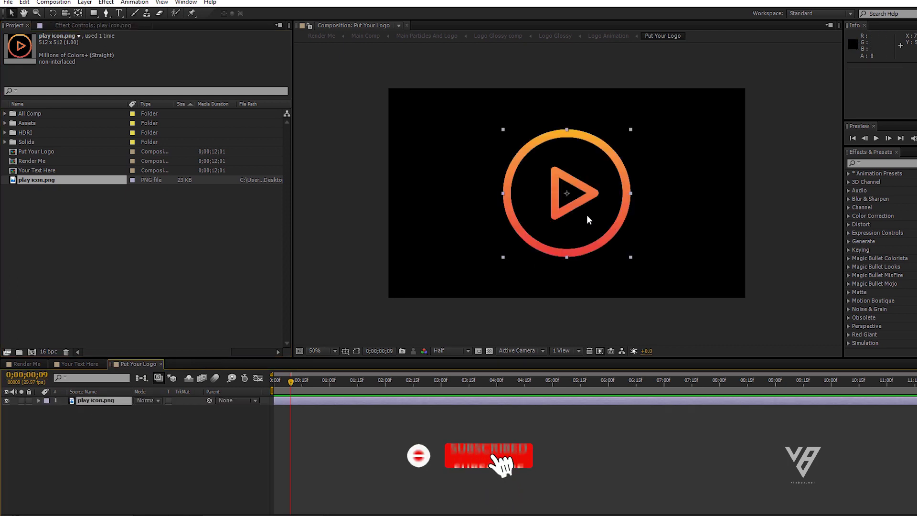
key("alt+shift+KP_Subtract")
key("alt+shift+KP_Subtract")
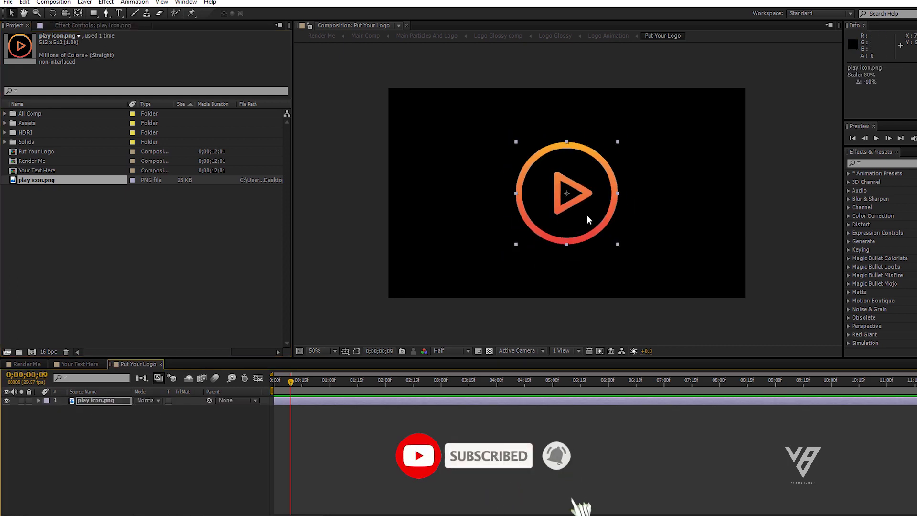
left_click(541, 422)
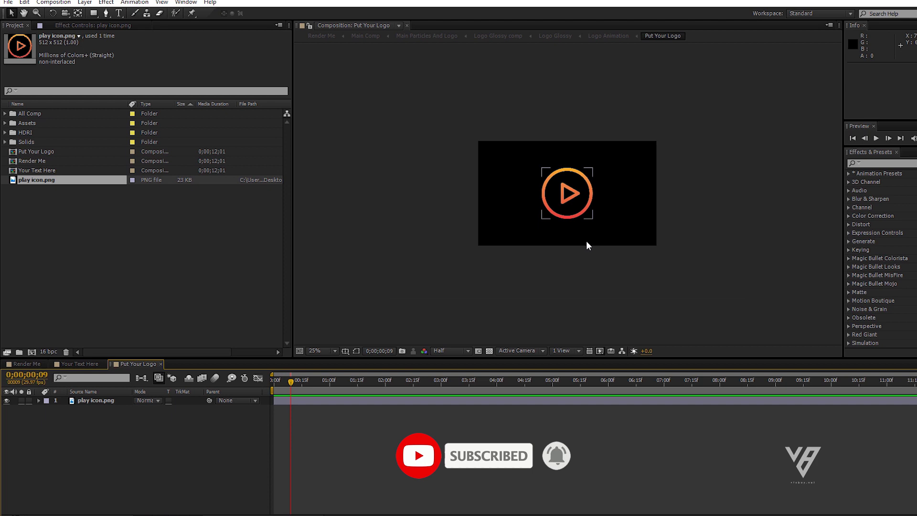
left_click(433, 400)
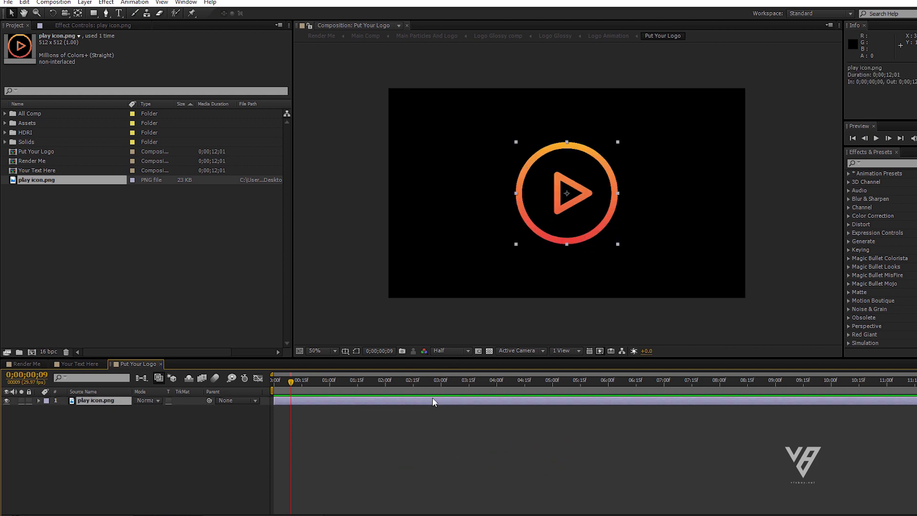
key("alt+shift+KP_Subtract")
key("alt+shift+KP_Subtract")
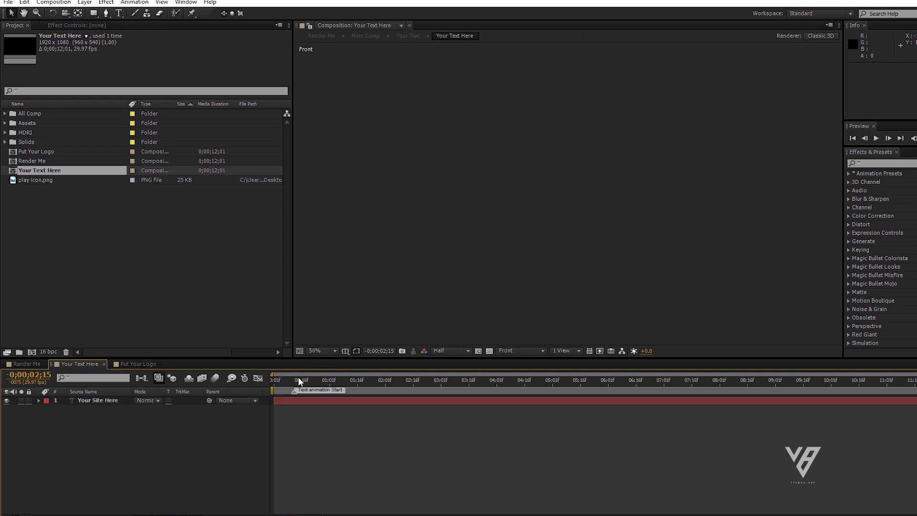
left_click_drag(298, 380, 407, 383)
double_click(371, 400)
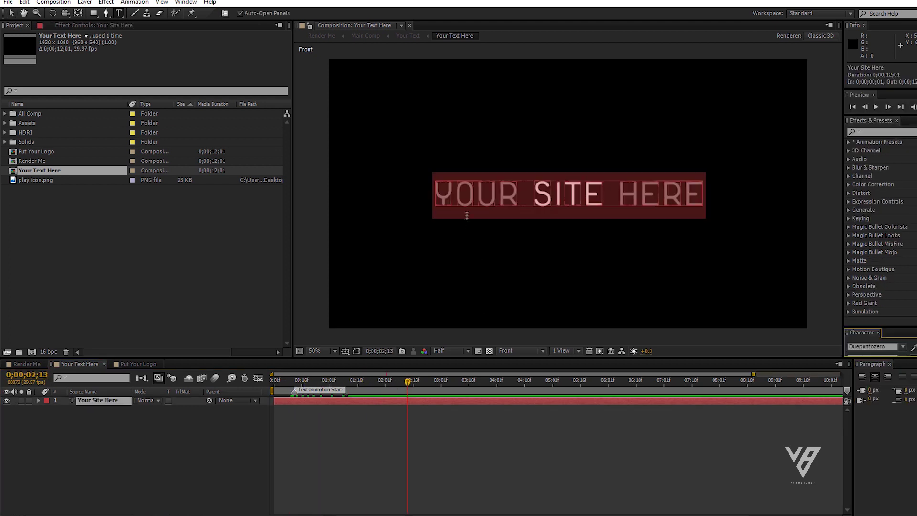
type("www")
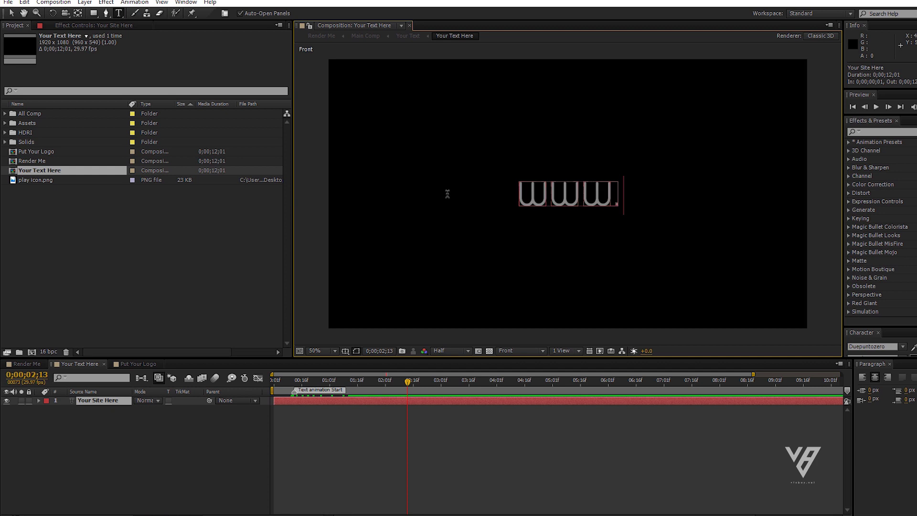
type(".anu")
key("BackSpace")
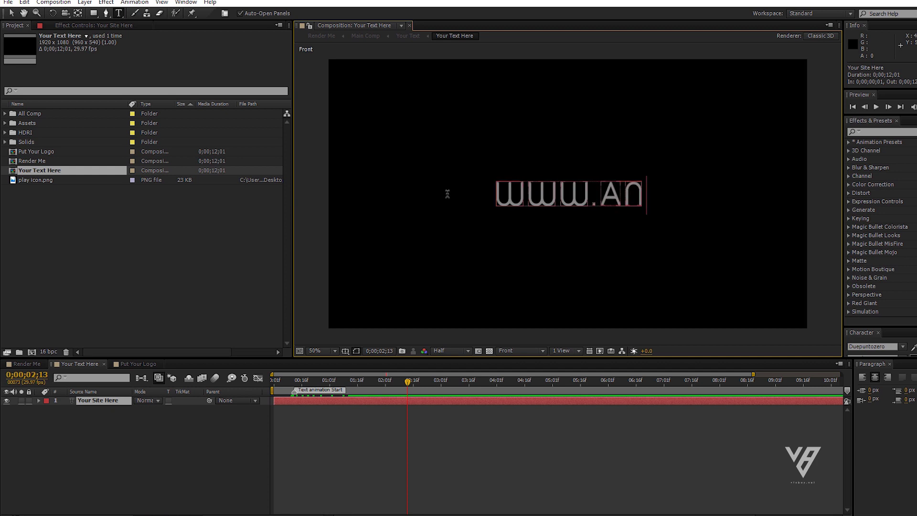
type("ysite.com")
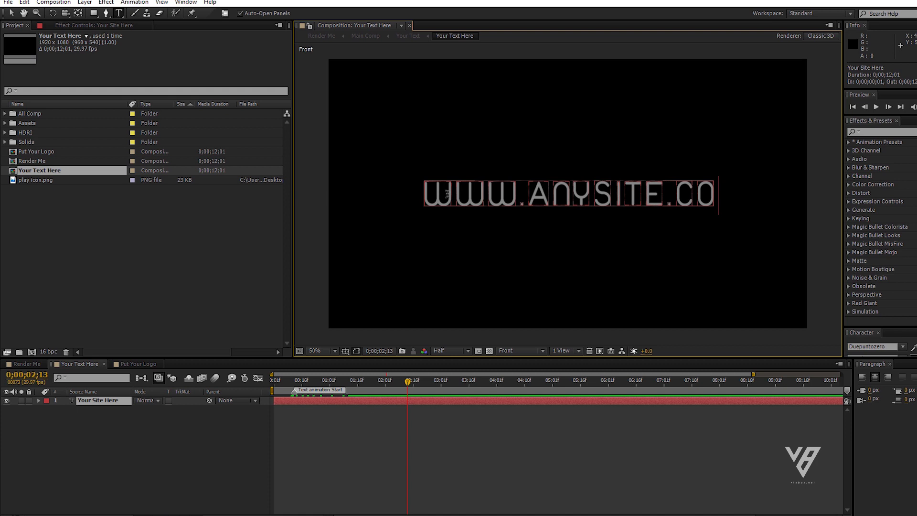
left_click(488, 432)
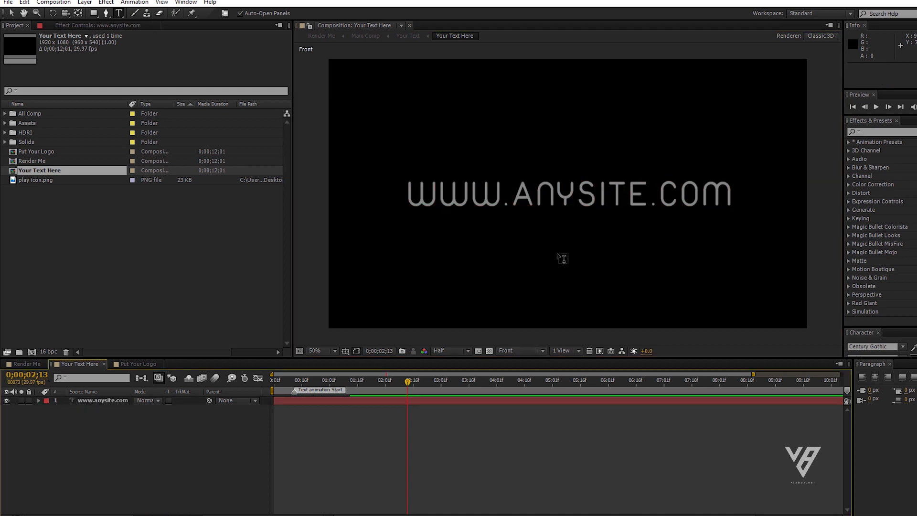
left_click(10, 14)
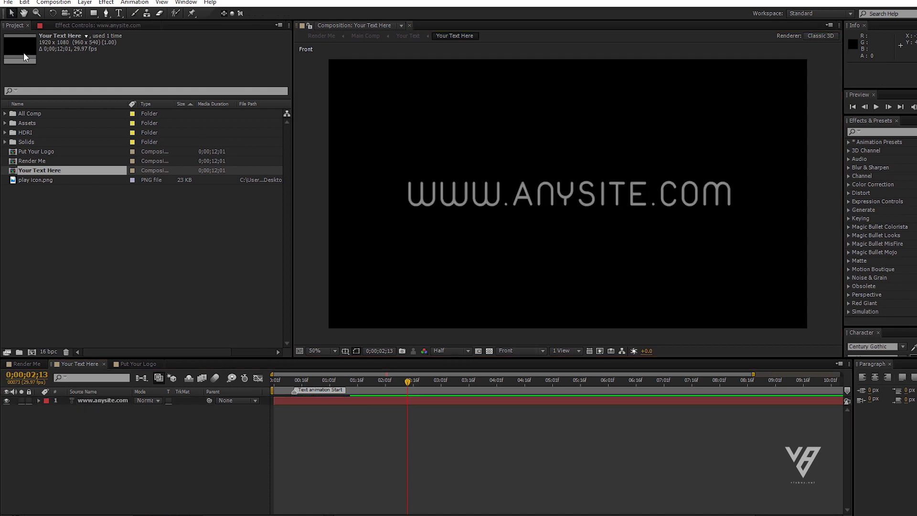
- In Render Me, scrub from about 3 to 7 seconds to watch the logo form
left_click(29, 364)
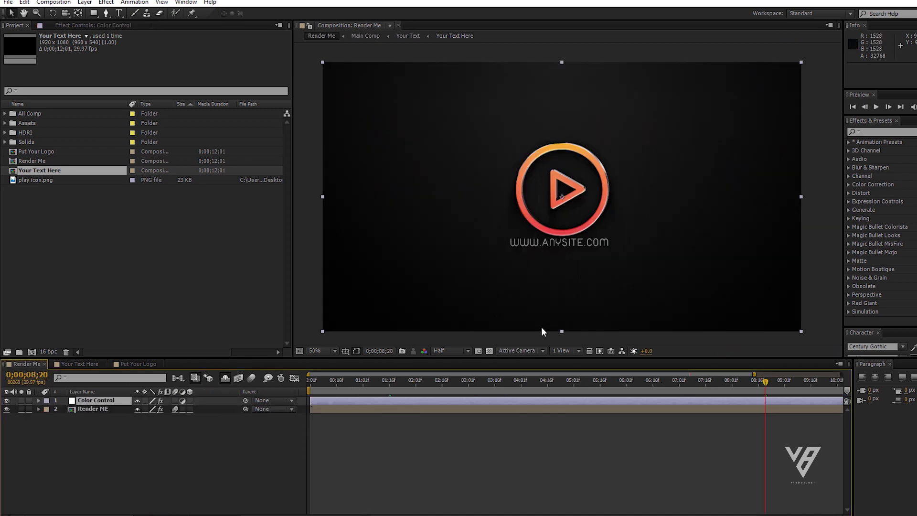
left_click(480, 384)
left_click_drag(480, 383, 746, 381)
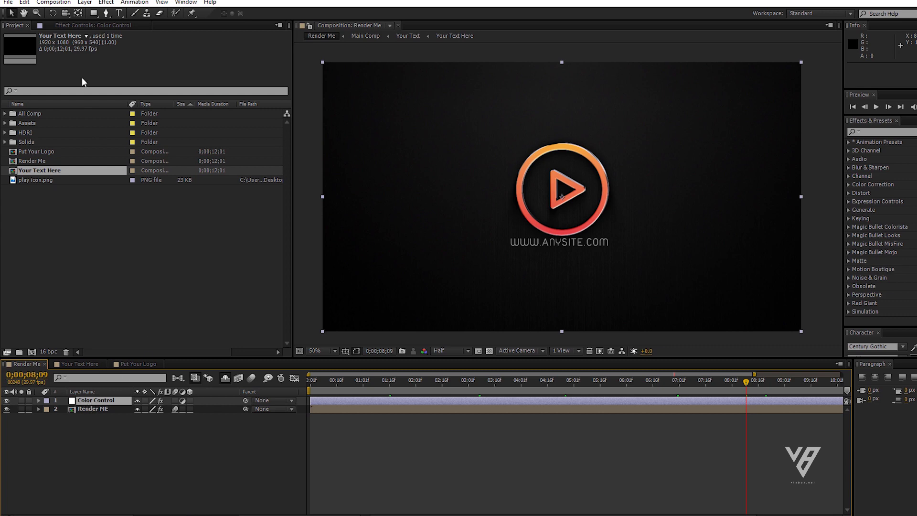
- Set Color Control's Text Position point to 964.0, 746.0
left_click(73, 27)
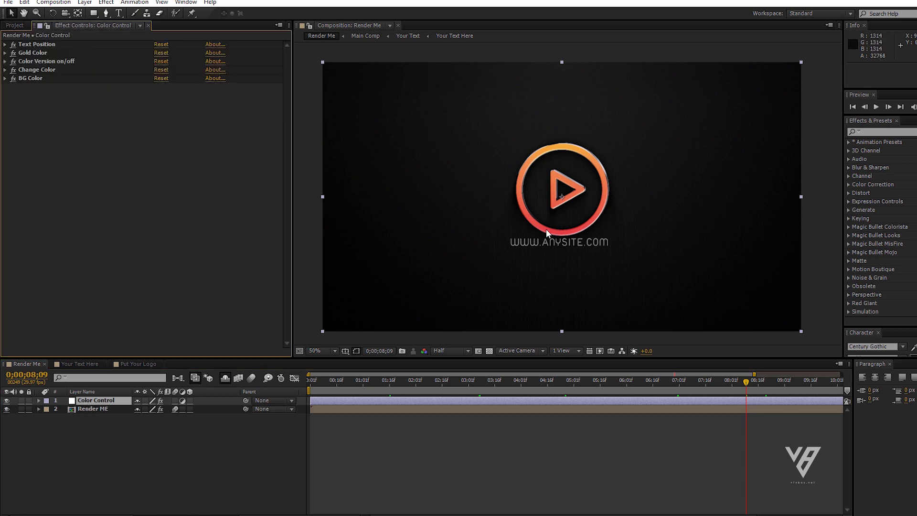
left_click(5, 45)
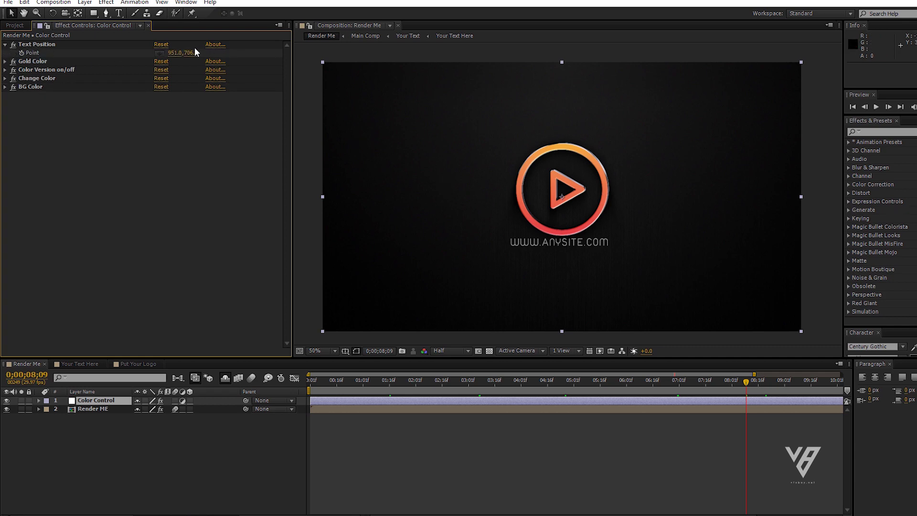
mouse_move(194, 52)
left_mouse_down()
mouse_move(206, 57)
mouse_move(146, 56)
mouse_move(185, 56)
left_mouse_up()
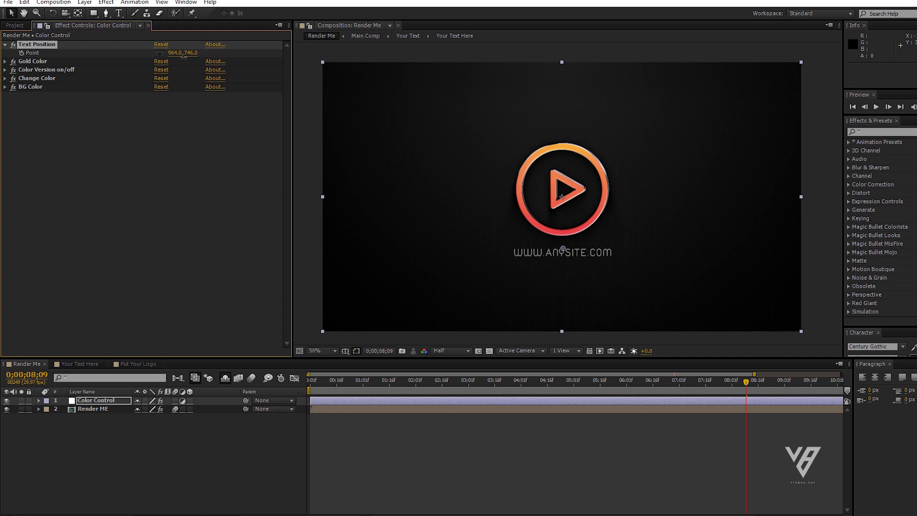
- View the particle burst near 2 seconds, try a darker Gold Color, then cancel it
left_click(9, 63)
left_click(6, 61)
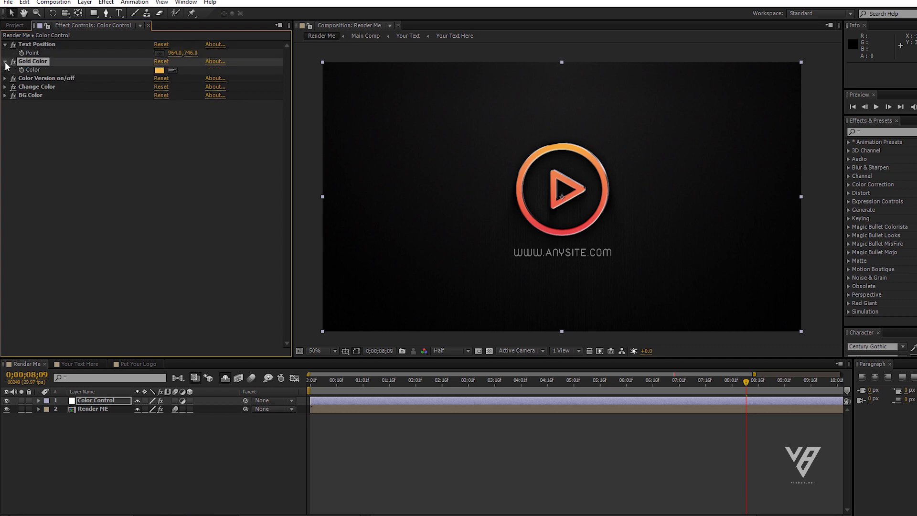
left_click(371, 381)
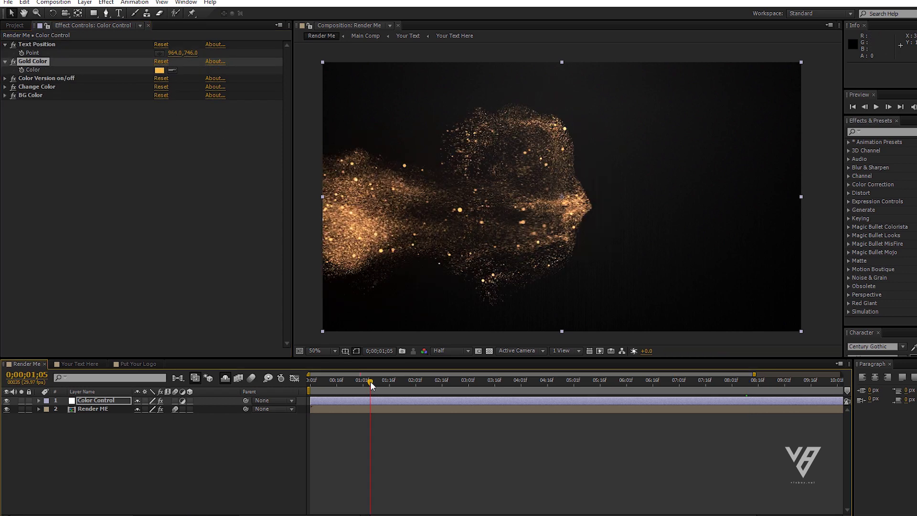
left_click_drag(371, 382, 420, 382)
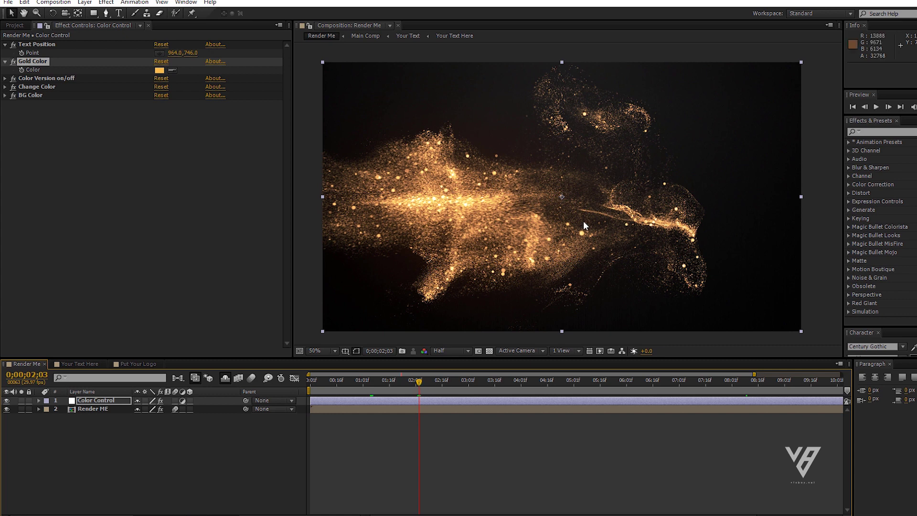
left_click(159, 71)
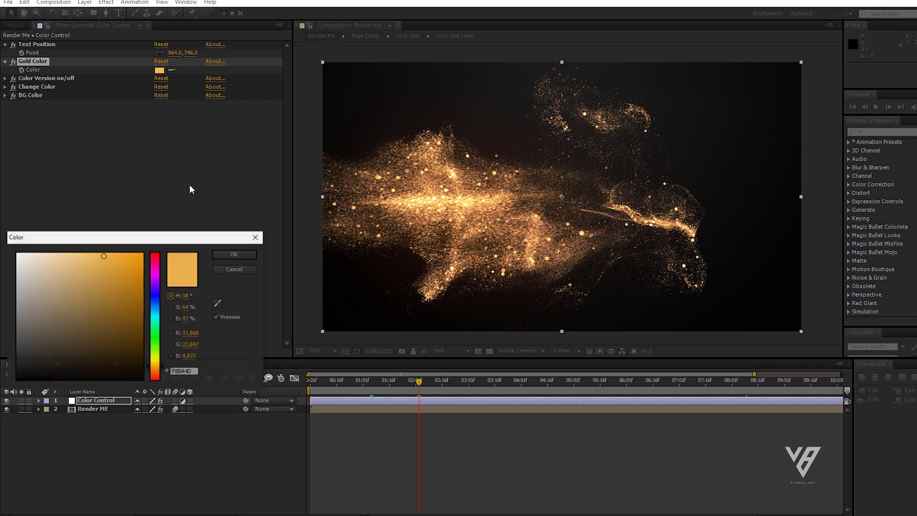
mouse_move(117, 260)
left_mouse_down()
mouse_move(129, 333)
mouse_move(93, 337)
mouse_move(90, 245)
mouse_move(122, 244)
left_mouse_up()
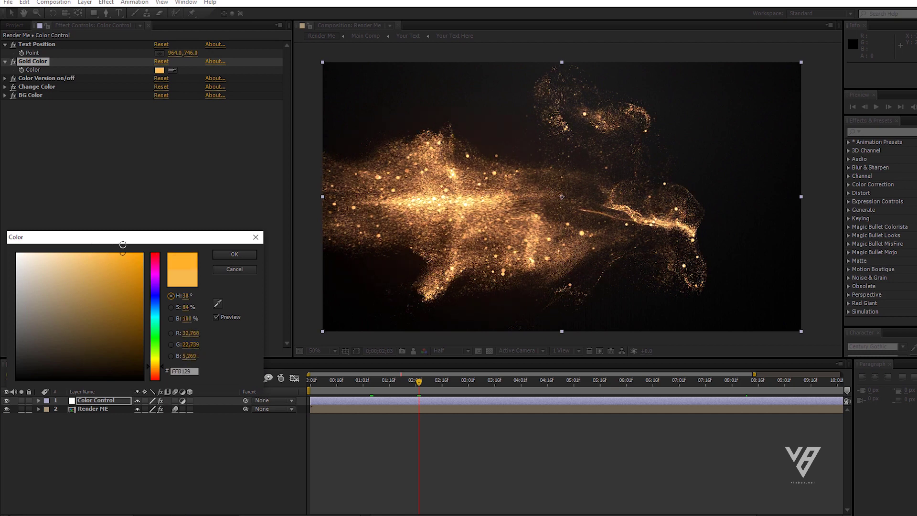
left_click(225, 269)
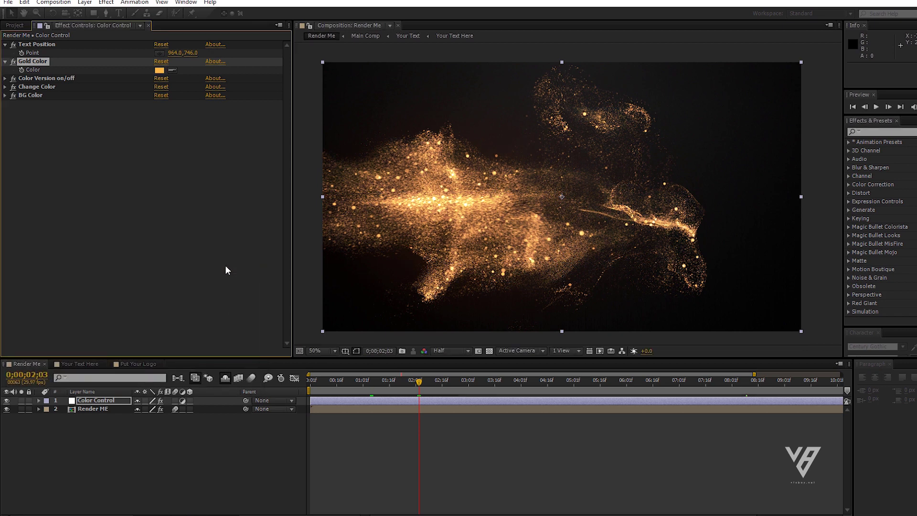
- Turn on Color Version and set Change Color to pink FF91D2
left_click(6, 78)
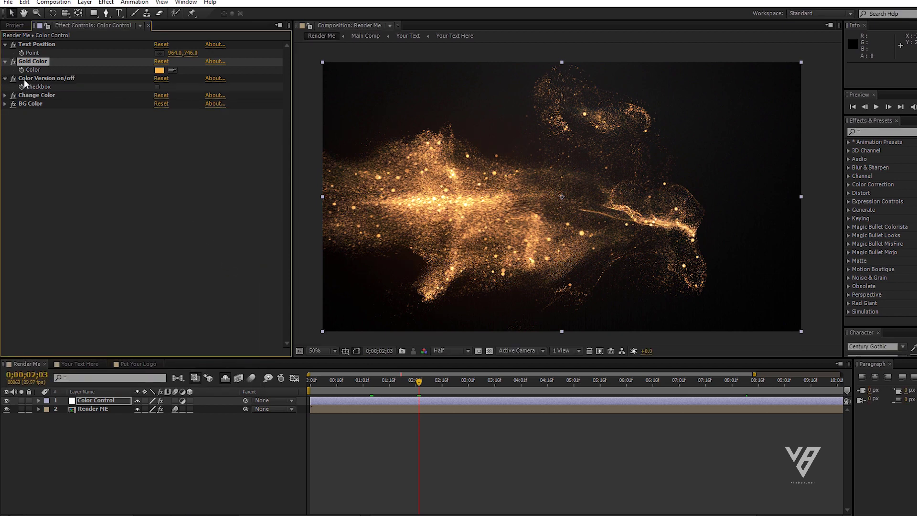
left_click(158, 87)
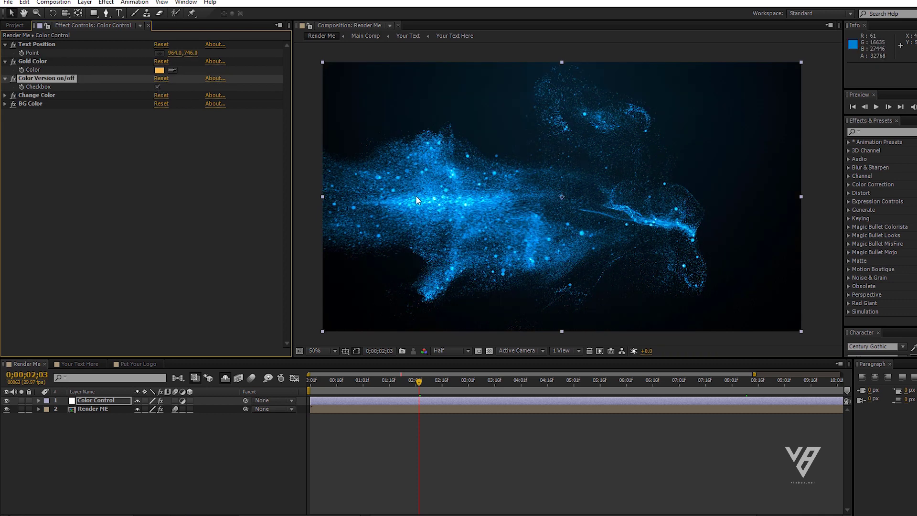
left_click(5, 96)
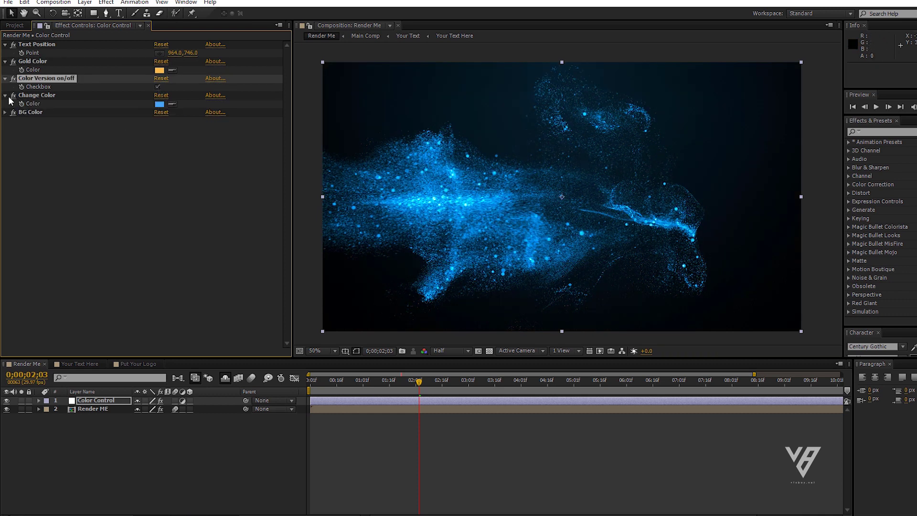
left_click(159, 105)
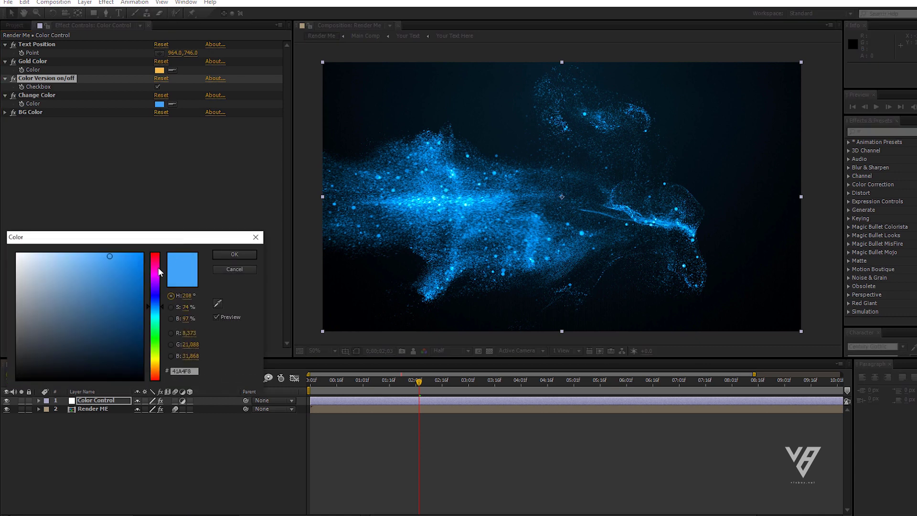
left_click_drag(158, 271, 161, 337)
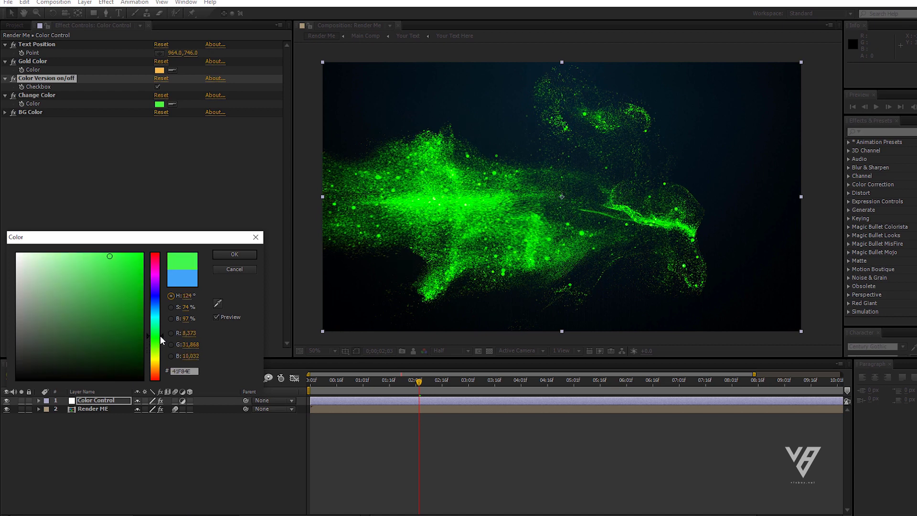
left_click_drag(158, 296, 158, 292)
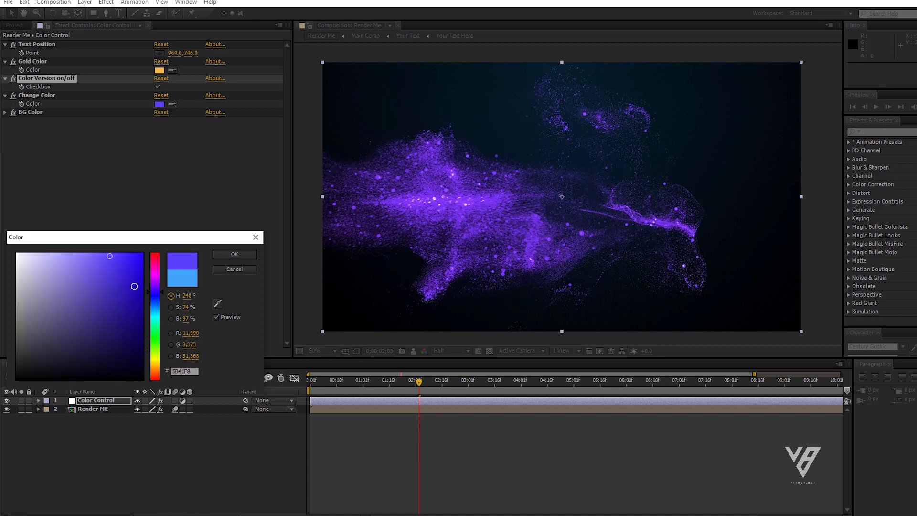
mouse_move(103, 275)
left_mouse_down()
mouse_move(55, 261)
mouse_move(68, 288)
mouse_move(117, 311)
mouse_move(133, 280)
mouse_move(128, 256)
mouse_move(106, 244)
mouse_move(71, 247)
left_mouse_up()
left_click(154, 271)
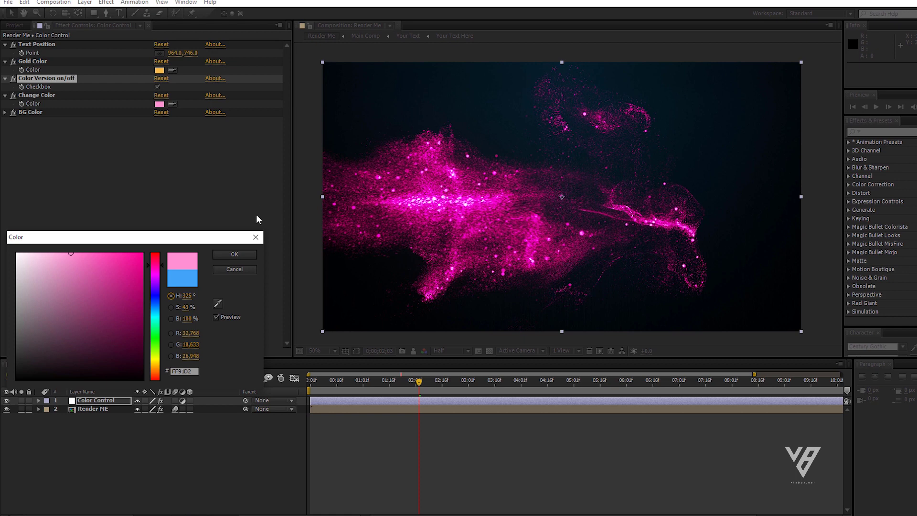
- Confirm the pink, eyedrop it into BG Color, and preview the final logo frame
left_click(237, 254)
left_click(5, 112)
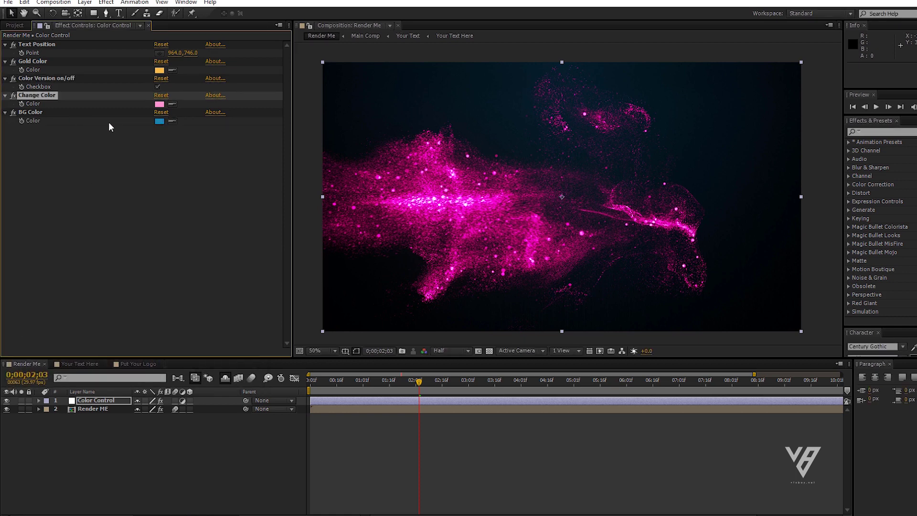
left_click(172, 122)
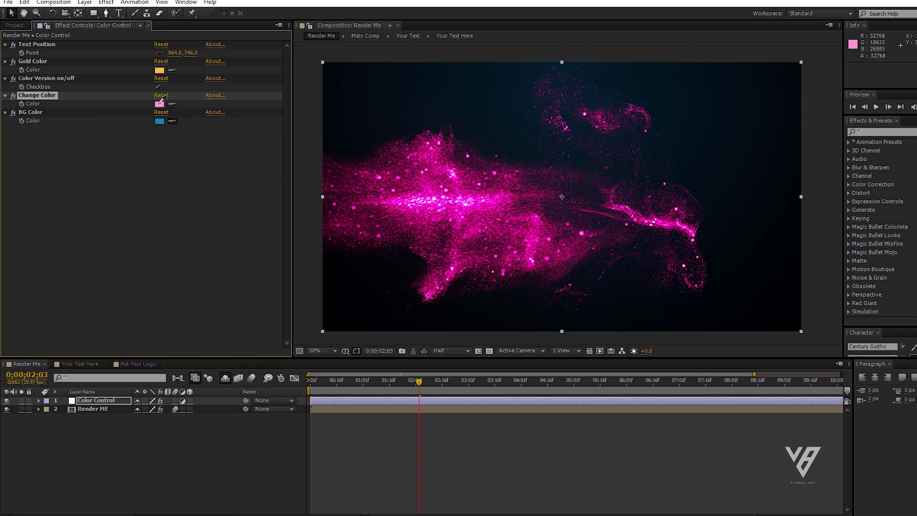
left_click(160, 103)
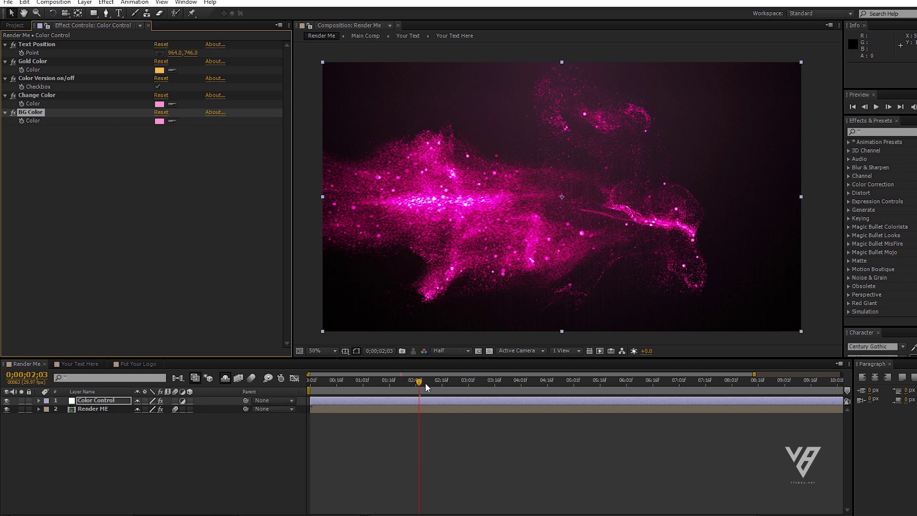
left_click_drag(426, 387, 766, 382)
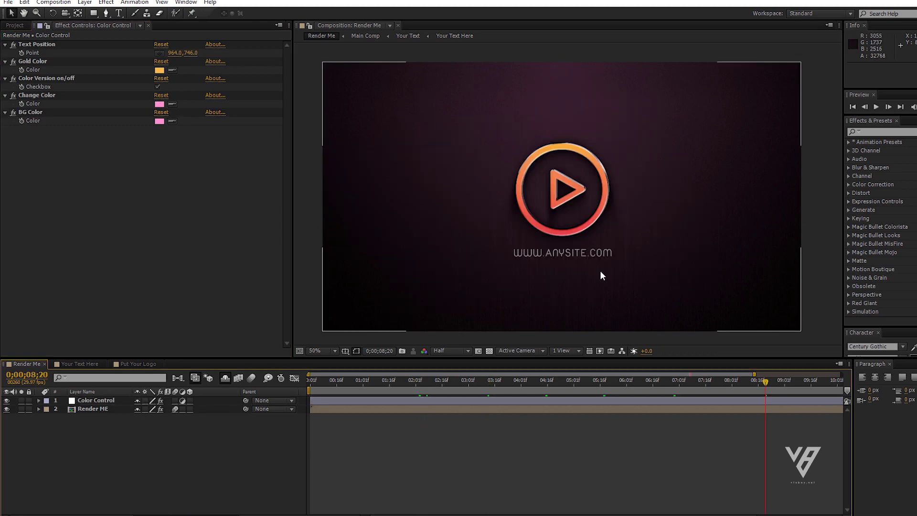
- Queue Render Me with QuickTime H.264 output at quality 100 with audio
left_click(54, 2)
left_click(67, 143)
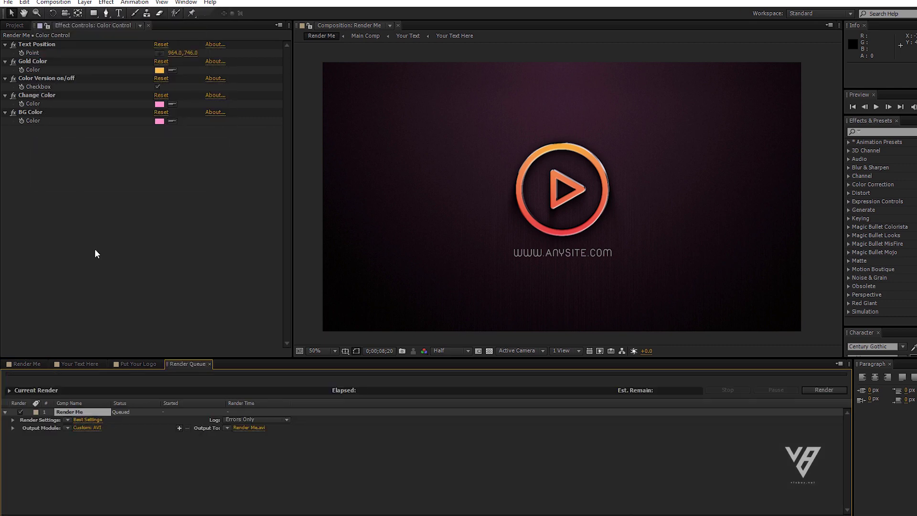
left_click(82, 429)
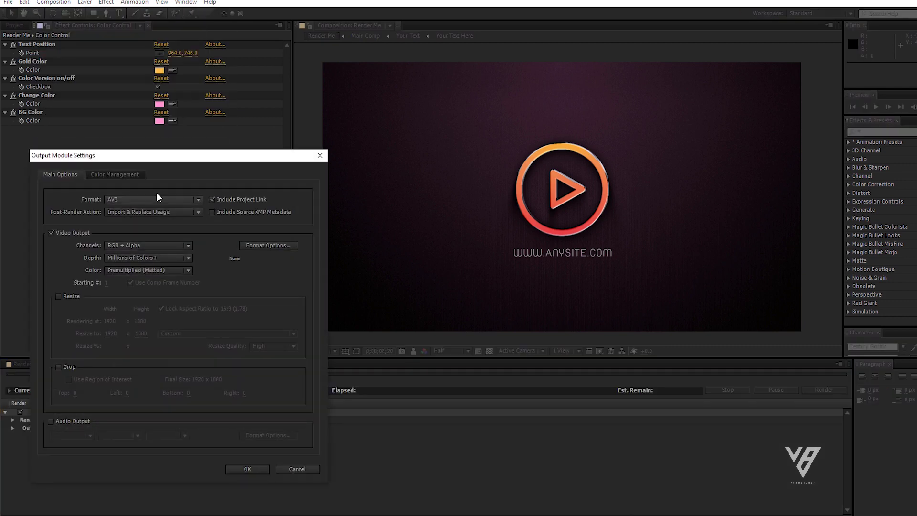
left_click(121, 196)
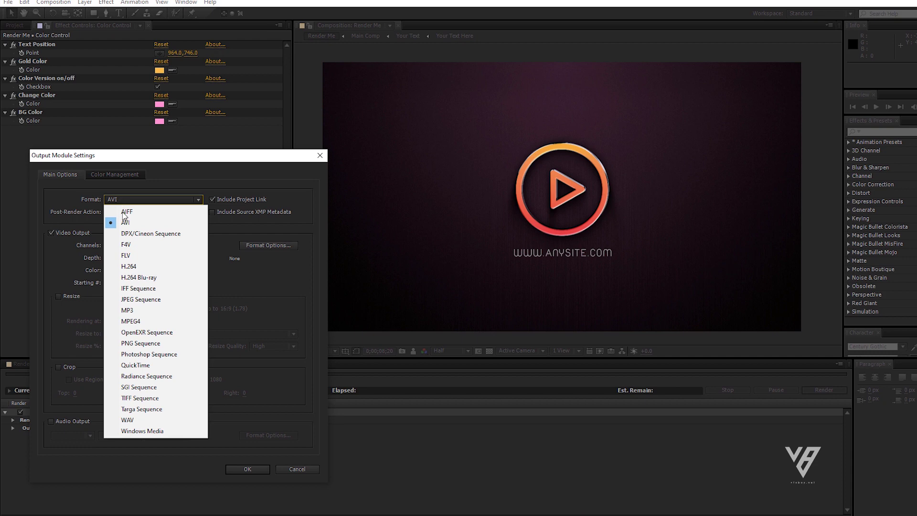
left_click(135, 365)
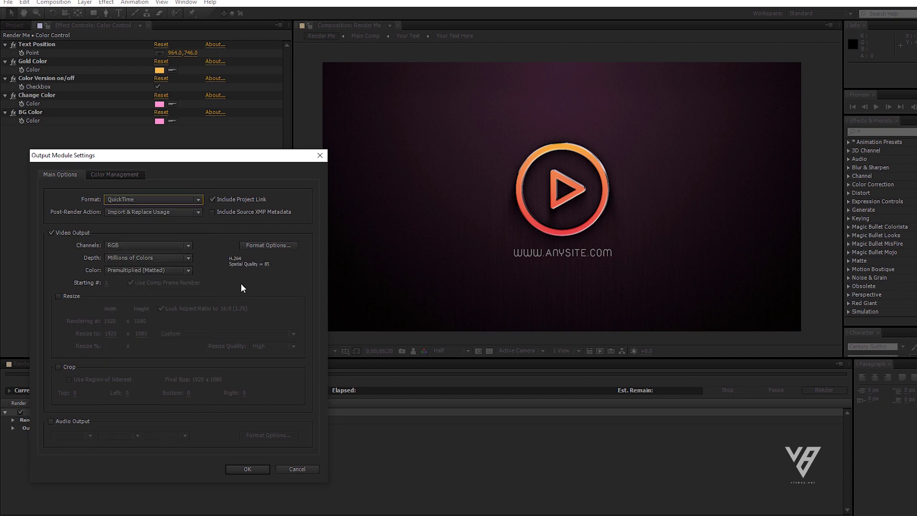
left_click(259, 246)
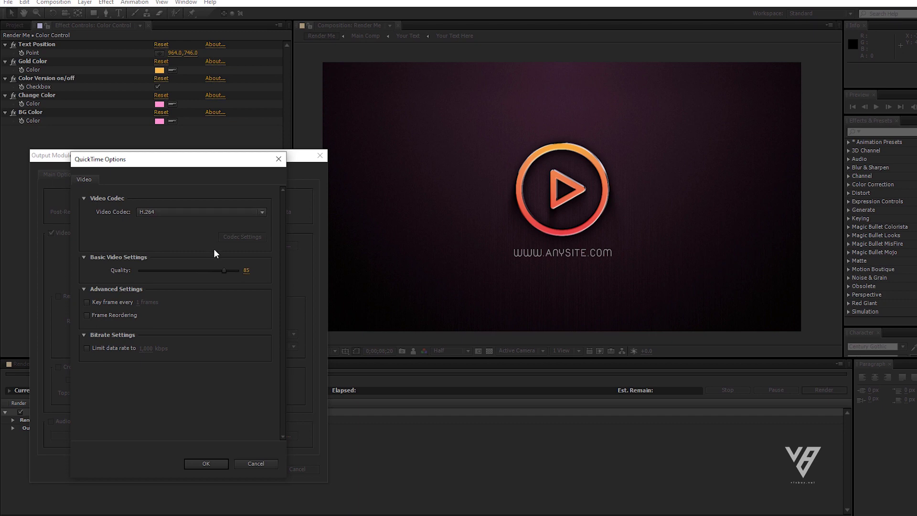
left_click(209, 463)
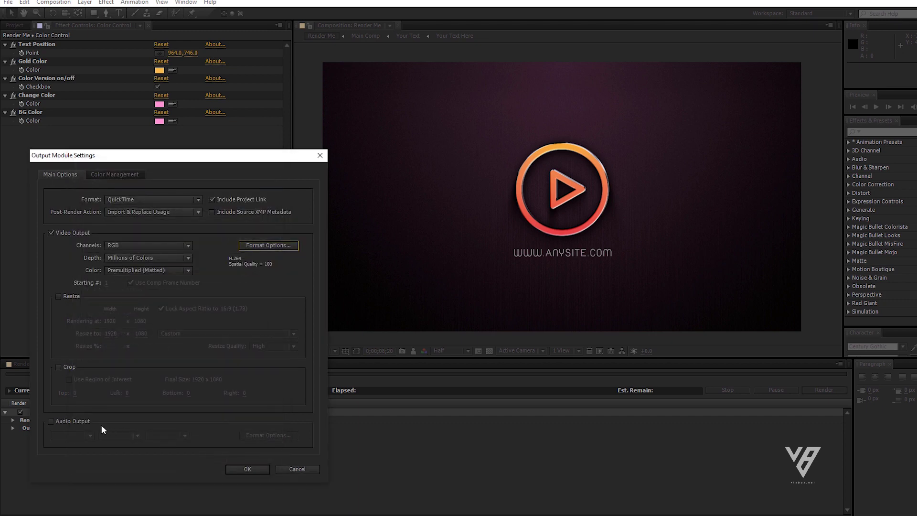
left_click(248, 469)
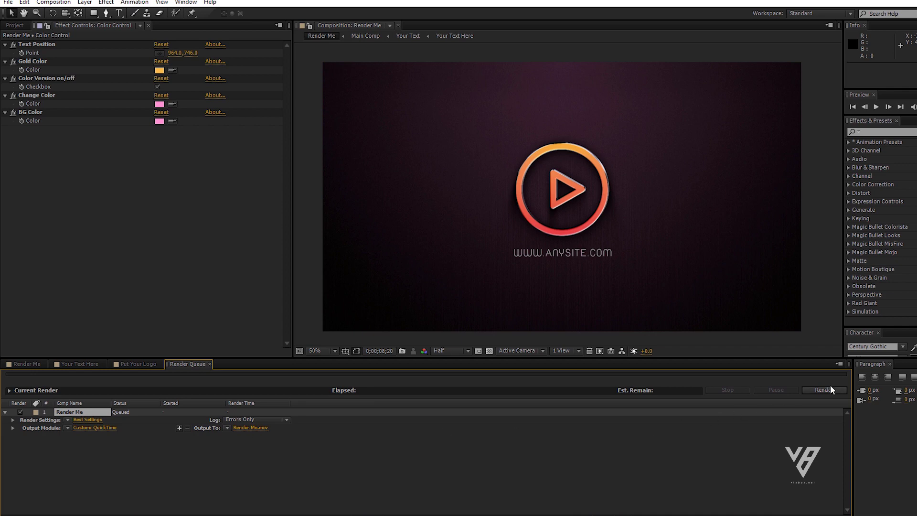